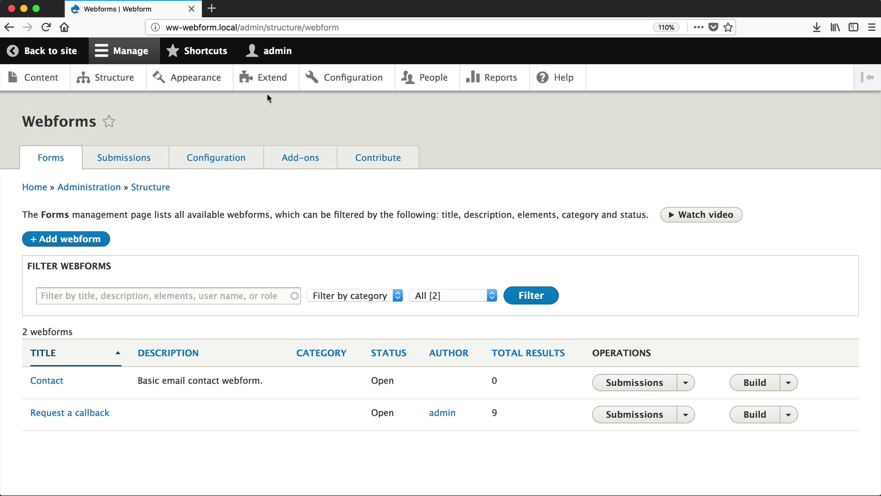
Step: Filter the Extend page for 'webform' and install the Webform Node module
left_click(266, 79)
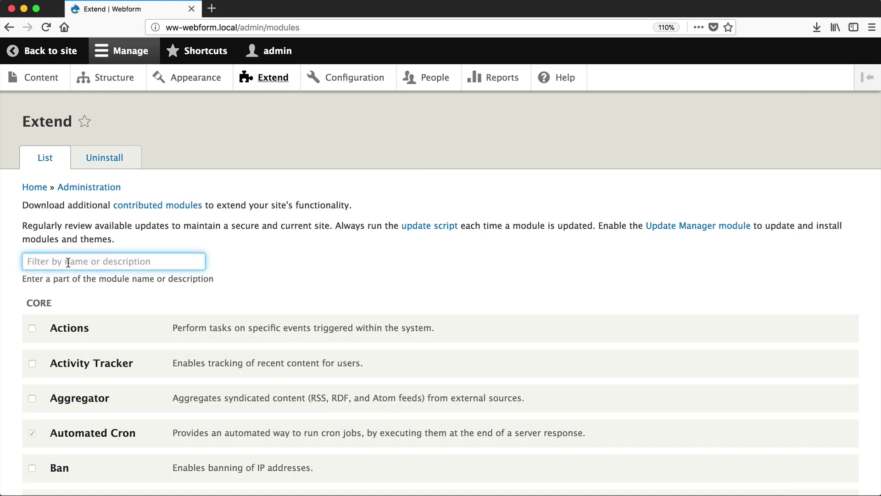
type("webform")
scroll(441, 293, "down", 5)
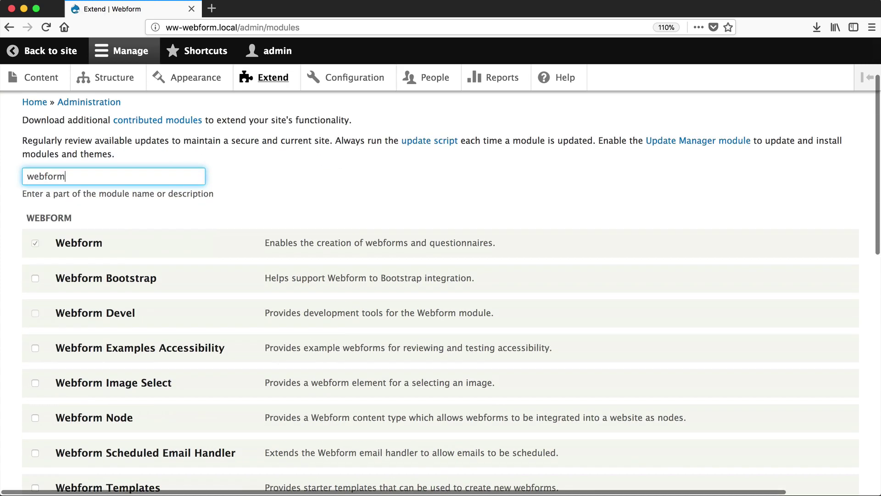
scroll(68, 315, "down", 1)
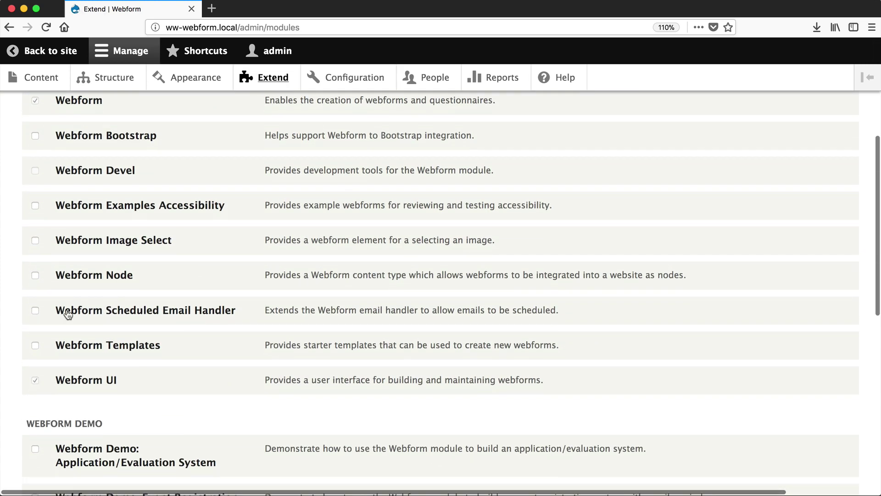
left_click(73, 276)
scroll(73, 276, "down", 15)
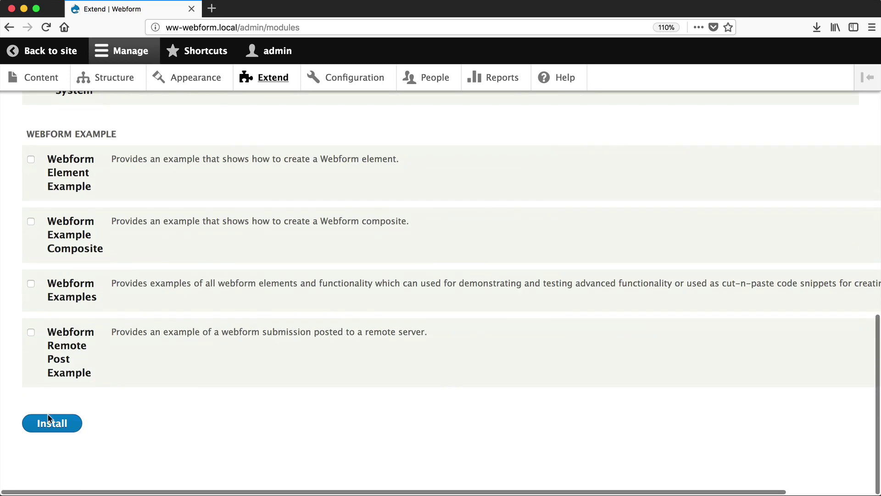
left_click(49, 420)
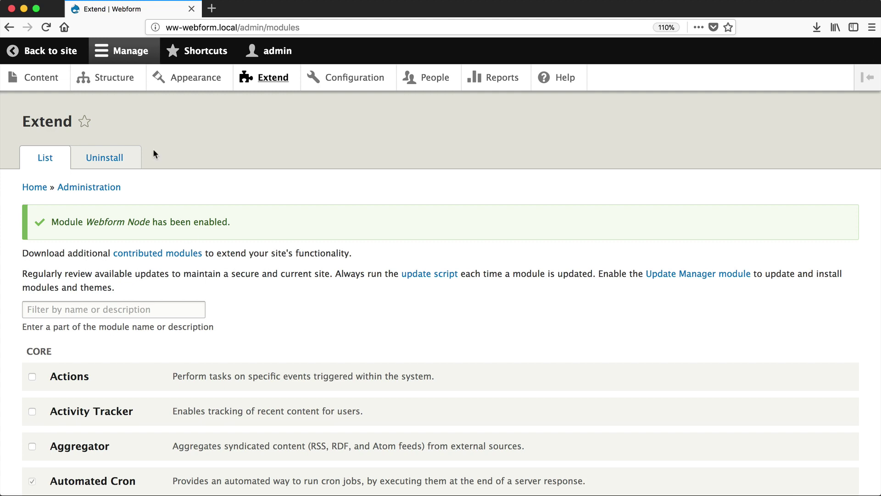
Step: Open Manage fields for the Webform content type via Structure > Content types
left_click(115, 78)
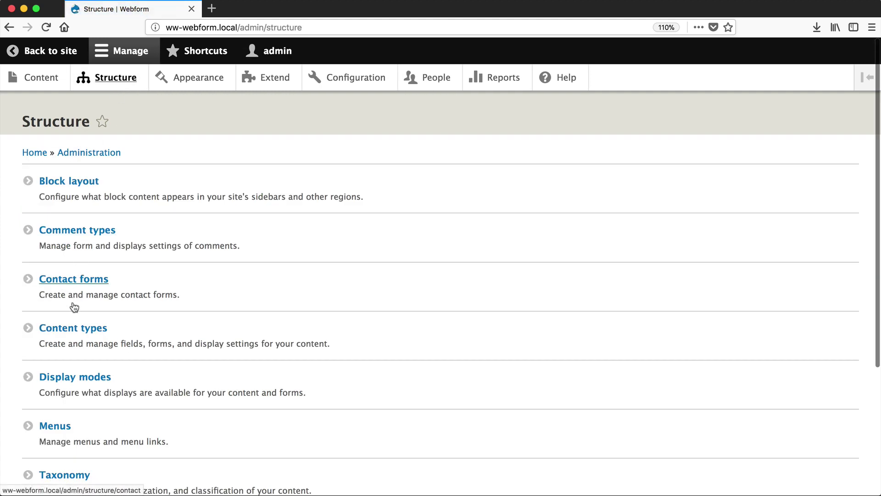
left_click(75, 328)
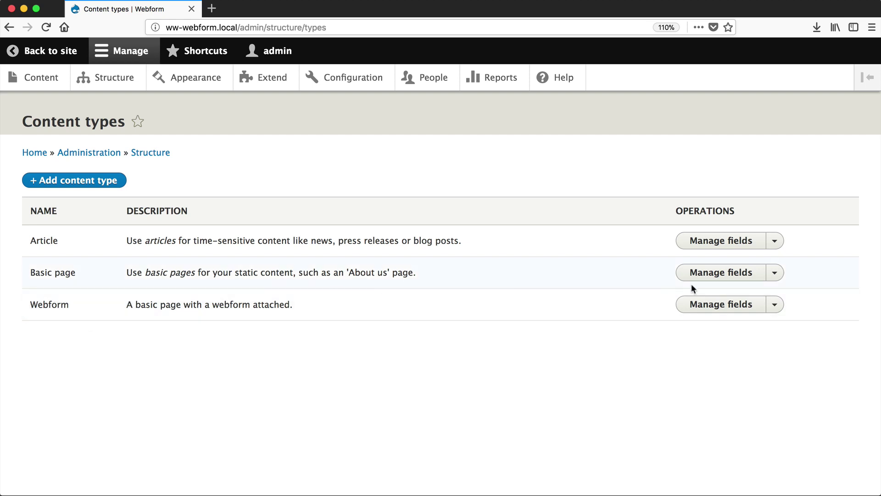
left_click(700, 304)
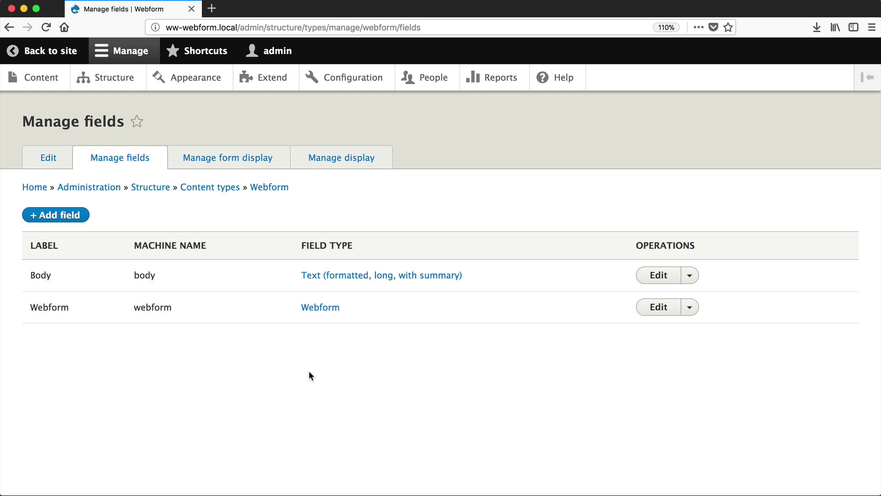
Step: Start a new Webform content item titled 'Request a callback (Email)'
left_click(37, 78)
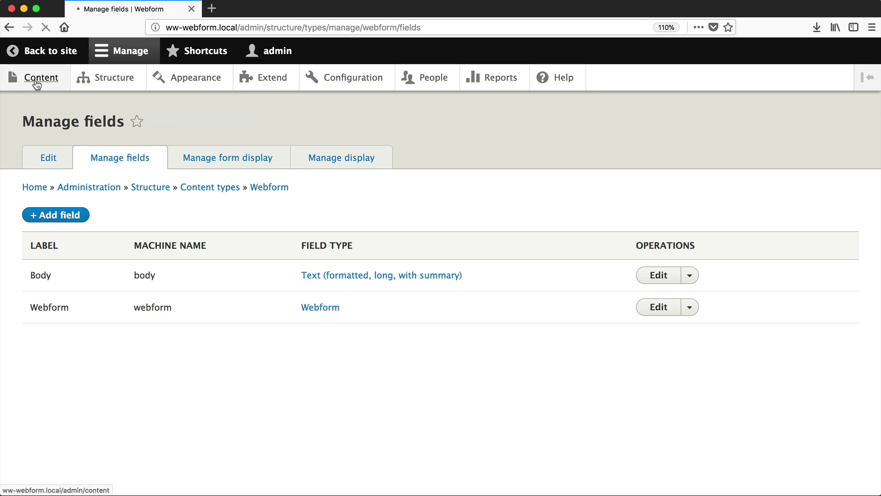
left_click(47, 211)
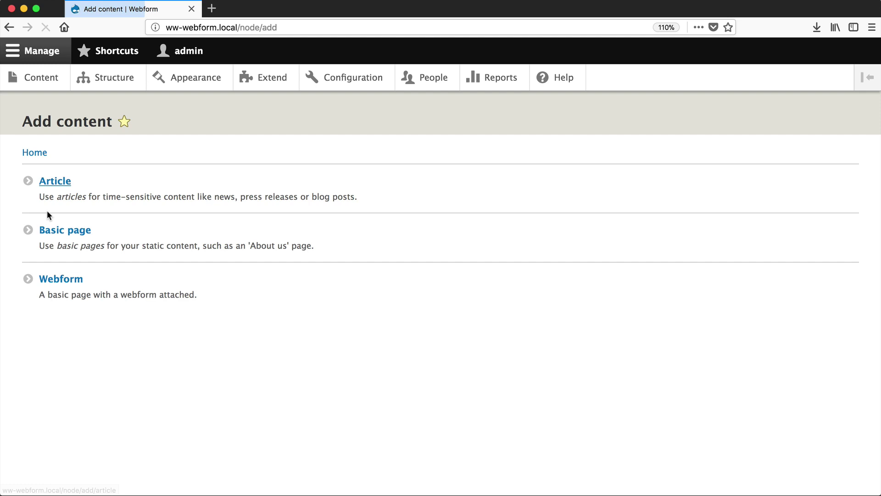
left_click(56, 281)
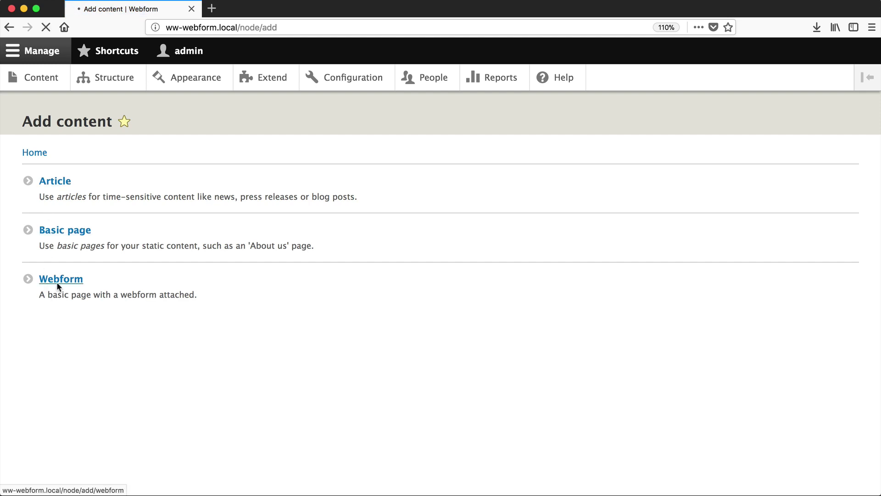
left_click(44, 225)
type("Req")
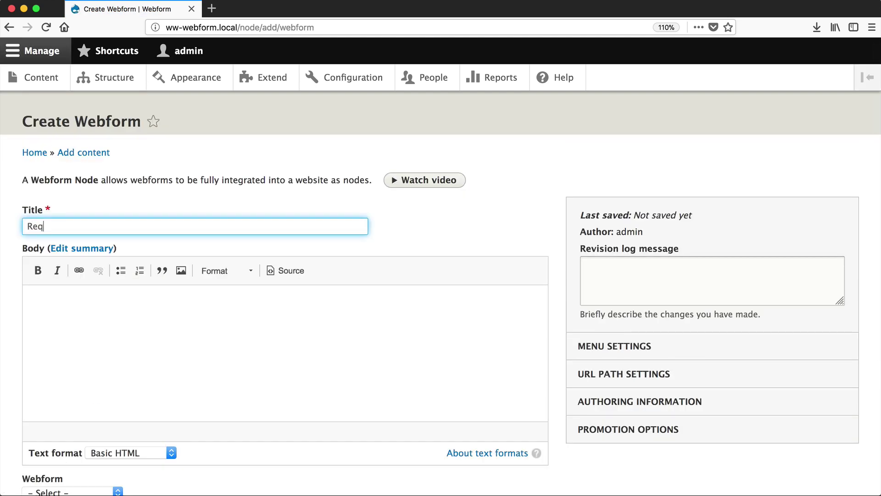
type("uest a callback ")
type("()")
type("Email")
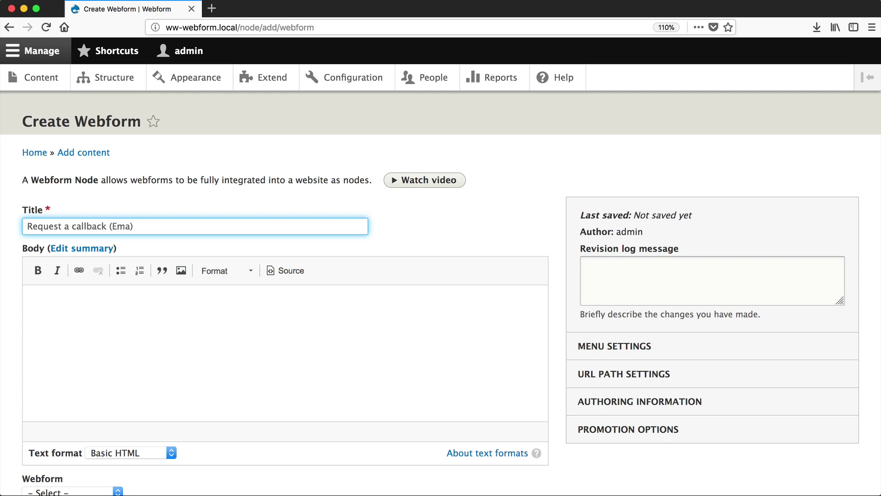
Step: Attach the Request a callback webform and paste preferred_contact_method into Default submission data
scroll(46, 329, "down", 3)
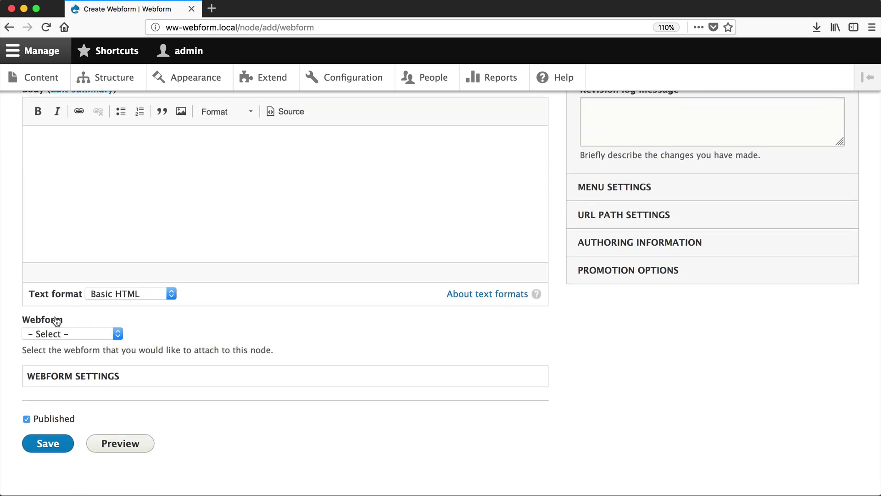
left_click(47, 336)
left_click(46, 354)
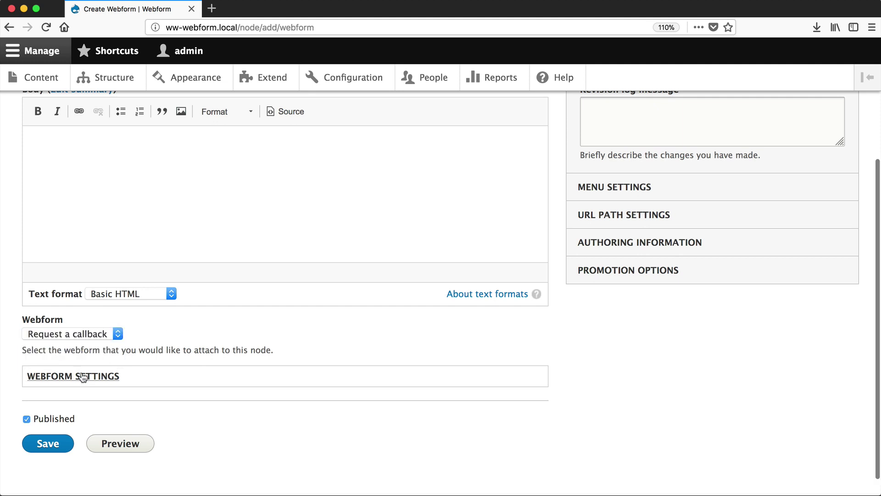
left_click(68, 380)
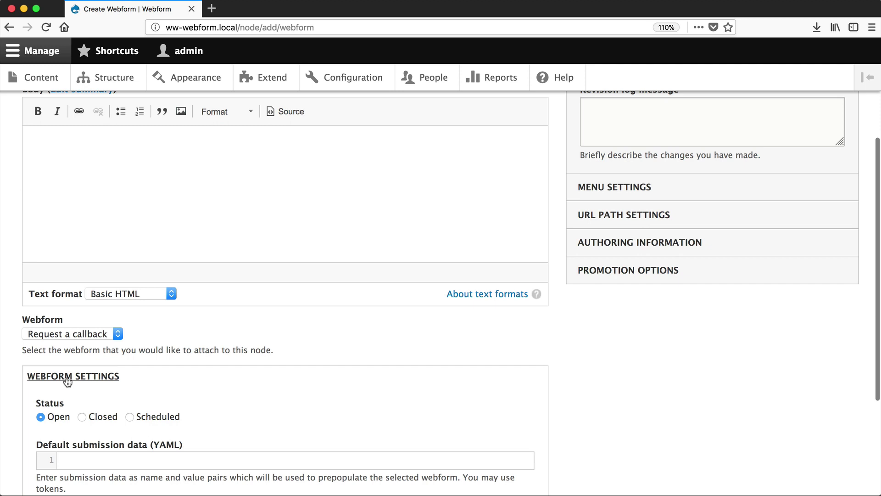
scroll(67, 379, "down", 3)
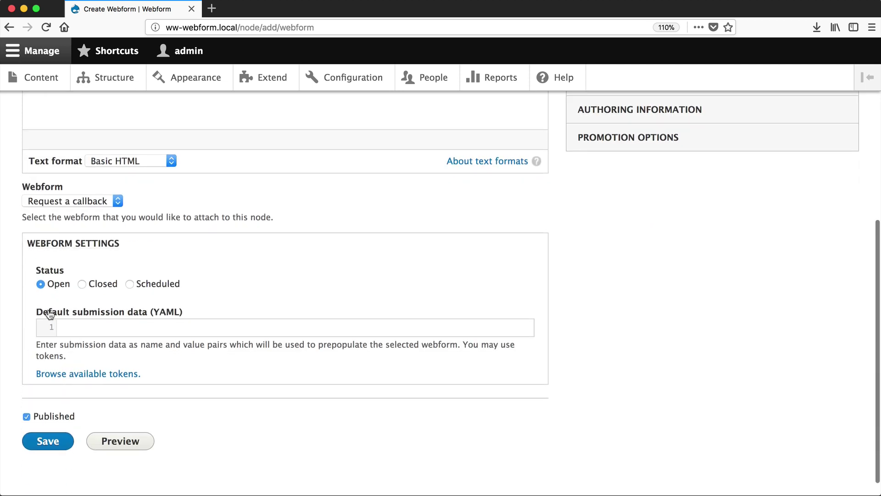
left_click(100, 326)
type("preferred_contact_method")
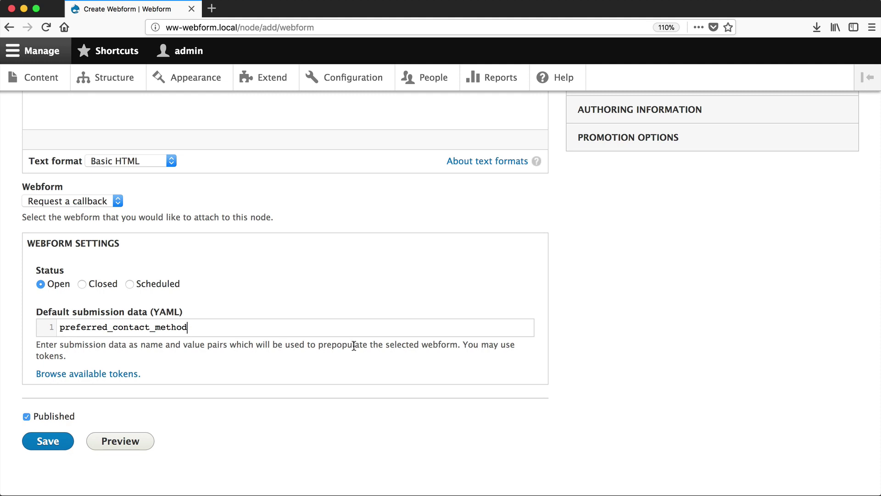
key("super+l")
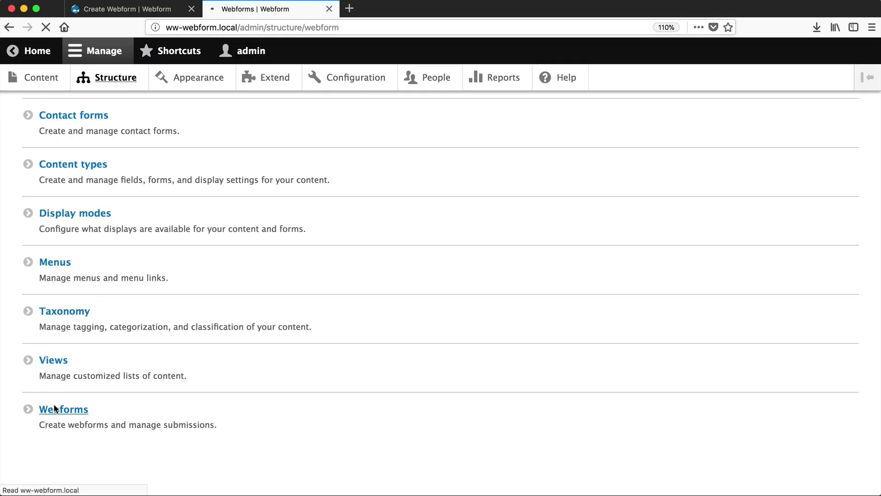
Step: Check the webform's elements, then complete the default data as 'preferred_contact_method: email'
left_click(55, 409)
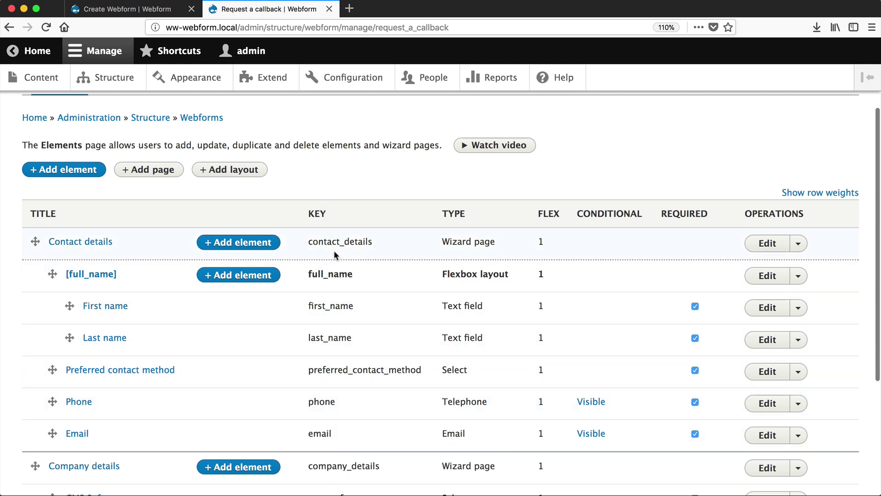
left_click(329, 8)
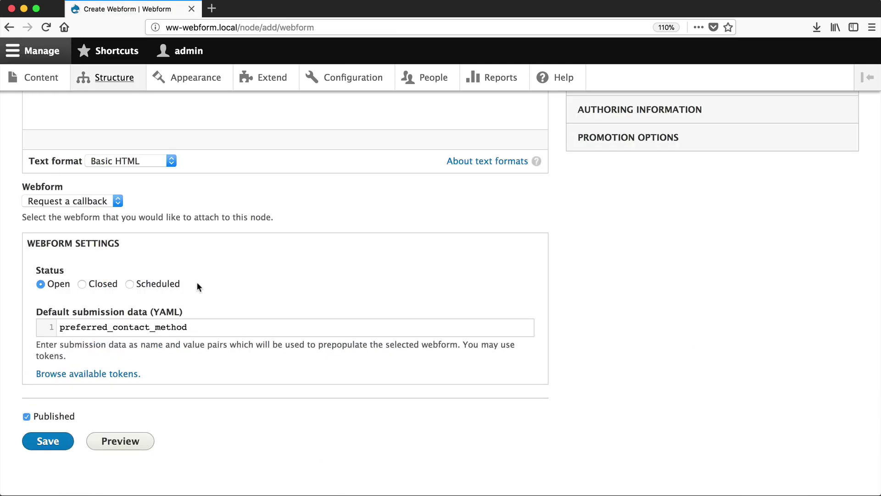
left_click(202, 329)
type(":")
scroll(441, 293, "up", 5)
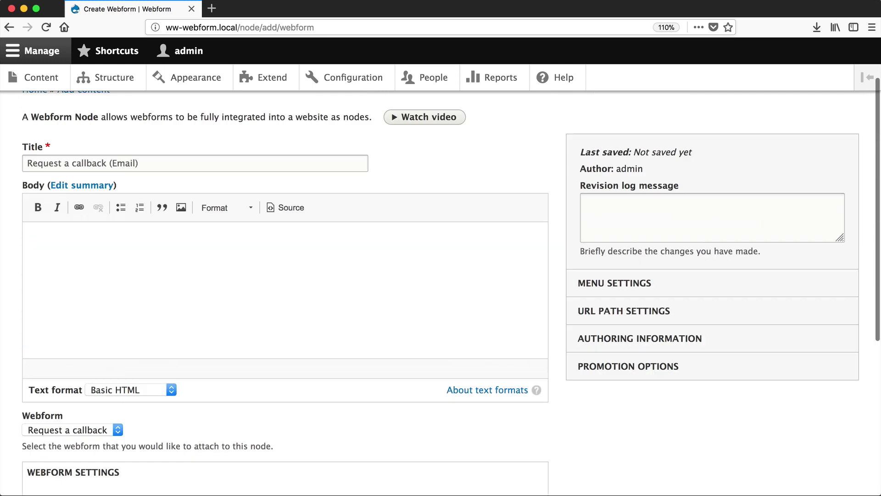
scroll(183, 235, "down", 5)
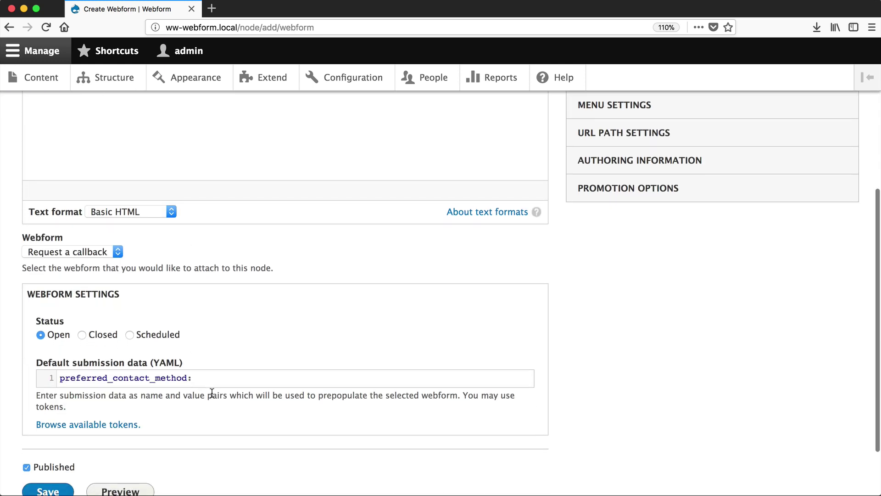
type("email")
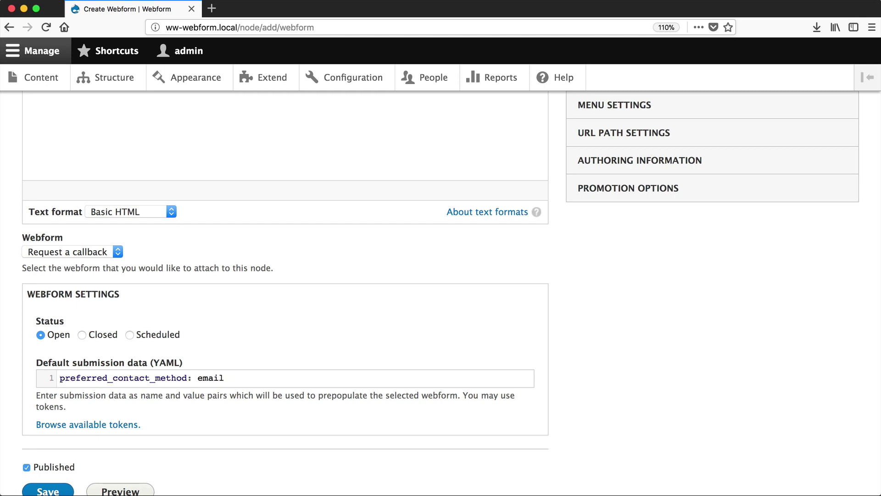
Step: Remove the space after 'method:' and save the node, which fails YAML validation
key("BackSpace")
scroll(276, 275, "down", 2)
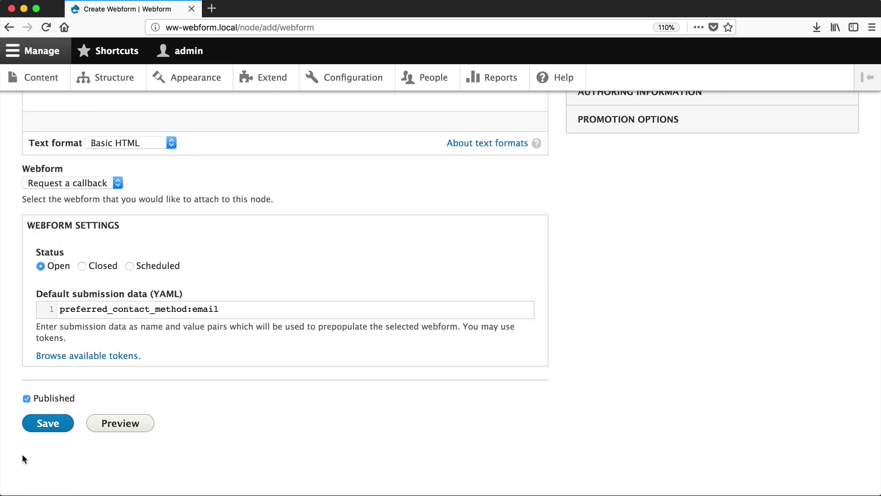
left_click(46, 426)
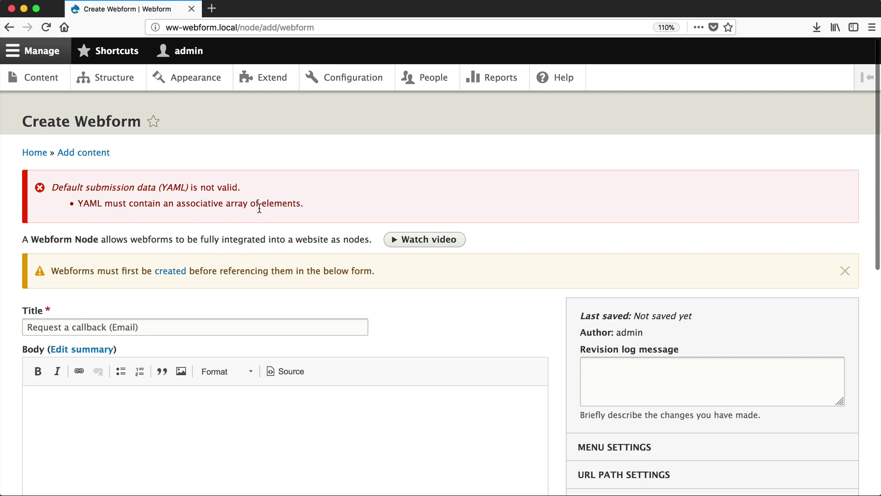
Step: Place the cursor just before 'email' in the Default submission data YAML
scroll(268, 209, "down", 10)
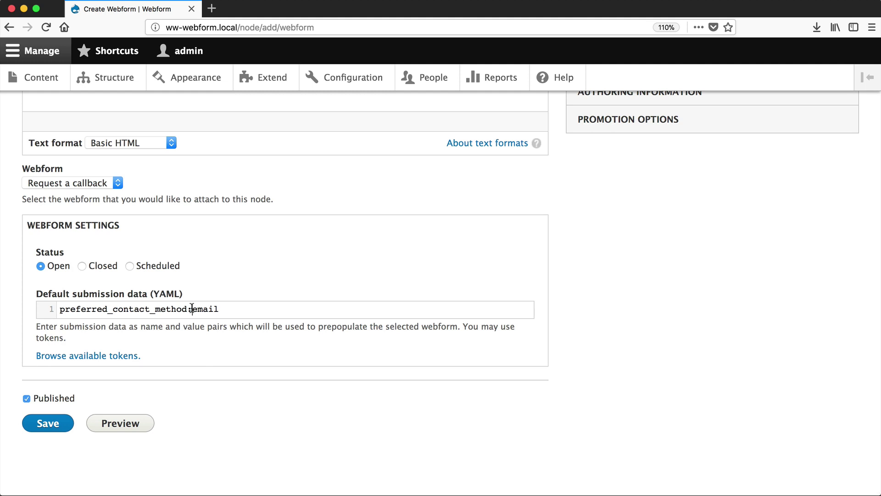
left_click(192, 308)
left_click(48, 423)
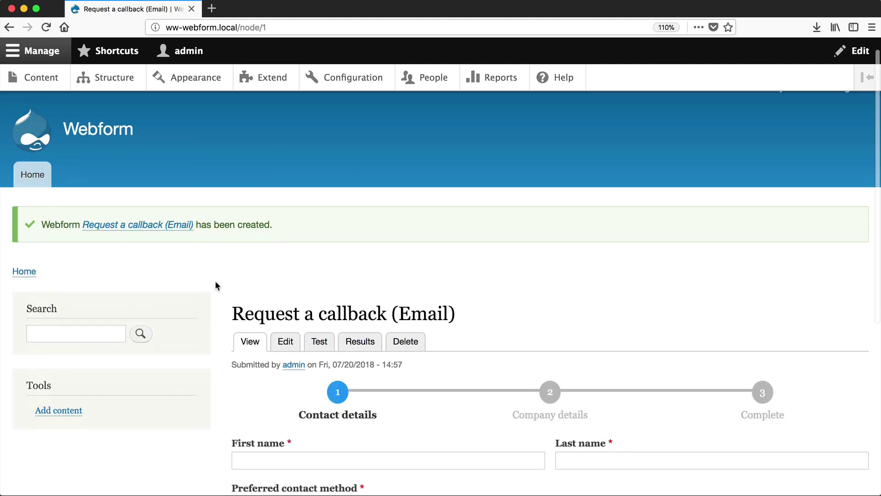
scroll(215, 286, "down", 3)
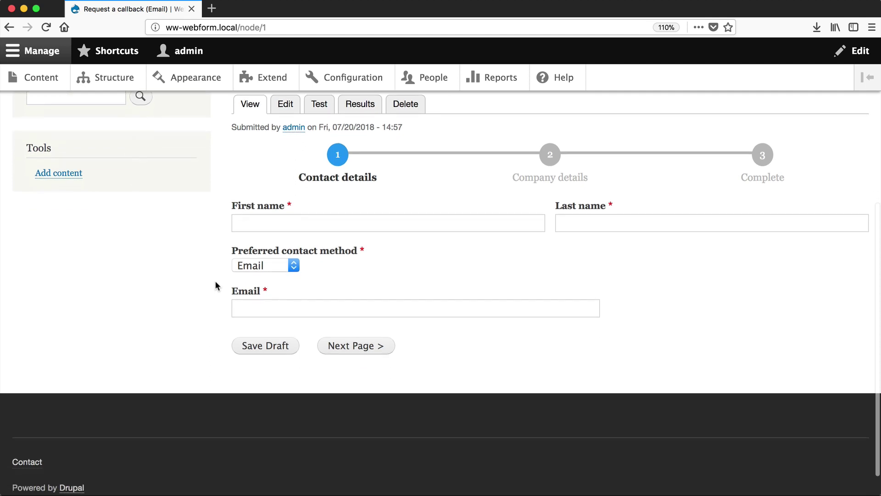
left_click(258, 270)
left_click(258, 267)
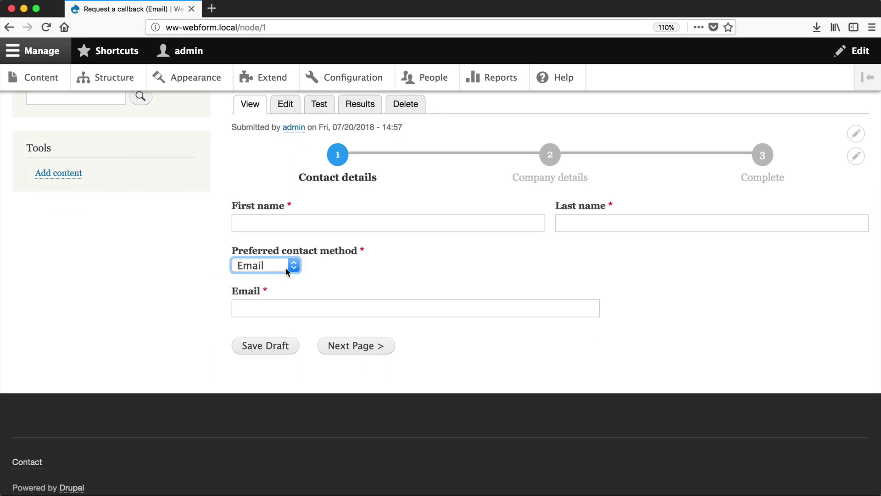
scroll(290, 270, "up", 5)
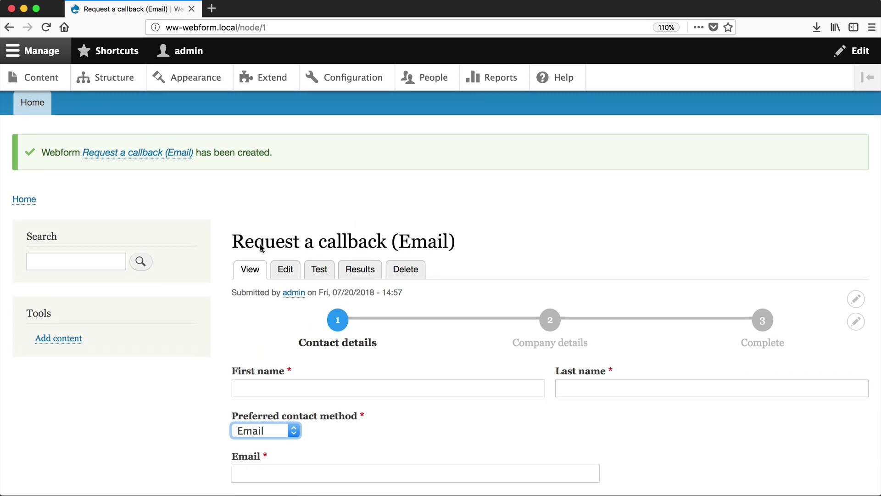
Step: Start a new Webform content item titled 'Request a callback (Phone)'
left_click(44, 77)
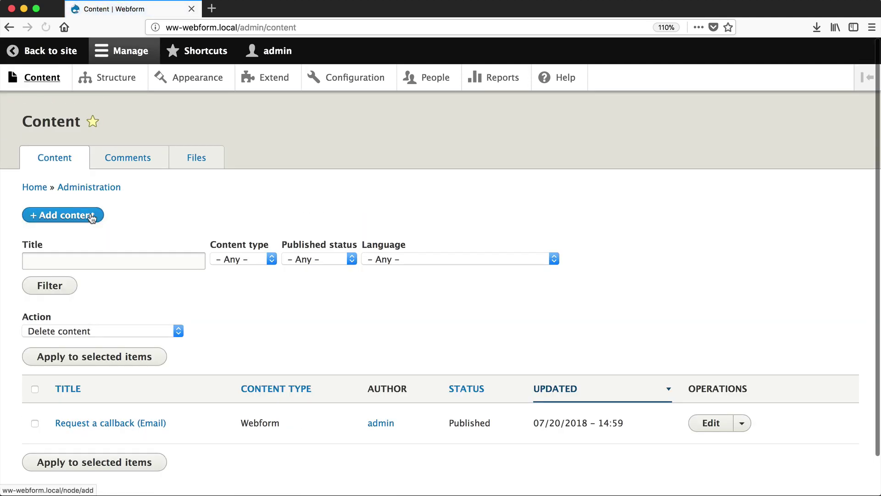
left_click(72, 214)
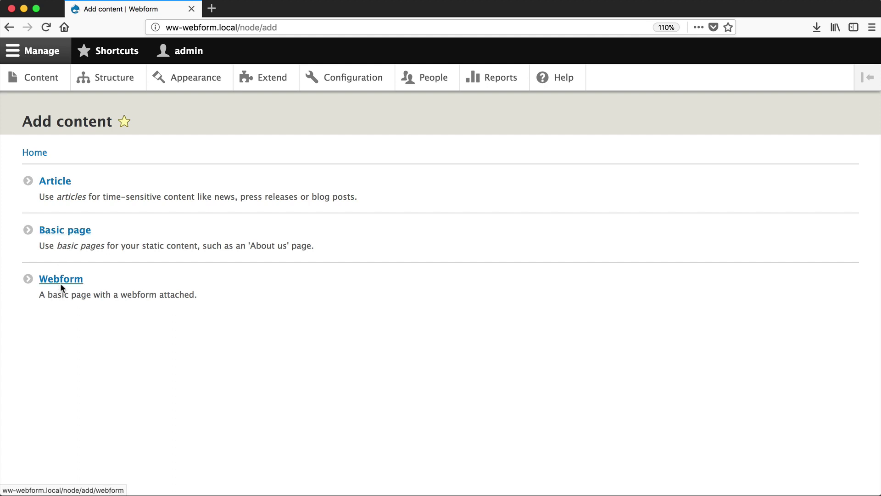
left_click(61, 280)
left_click(60, 227)
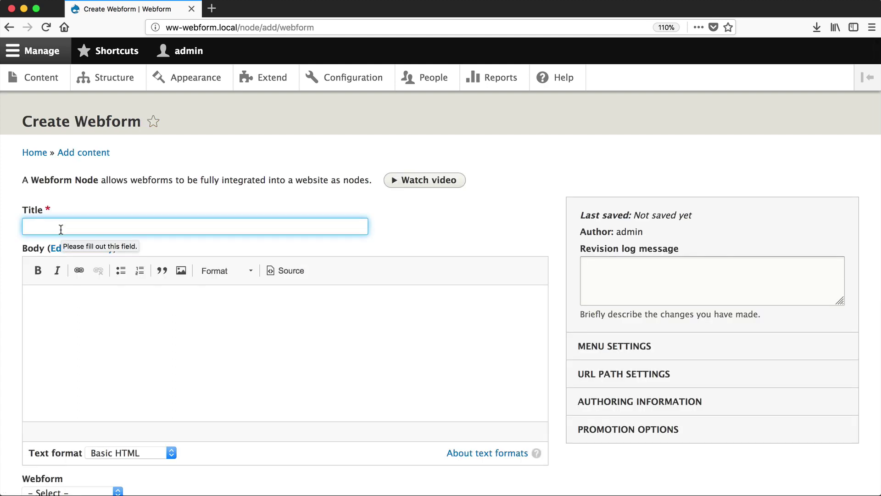
type("Req")
key("Down")
key("Return")
key("Left")
key("BackSpace")
key("BackSpace")
key("BackSpace")
key("BackSpace")
key("BackSpace")
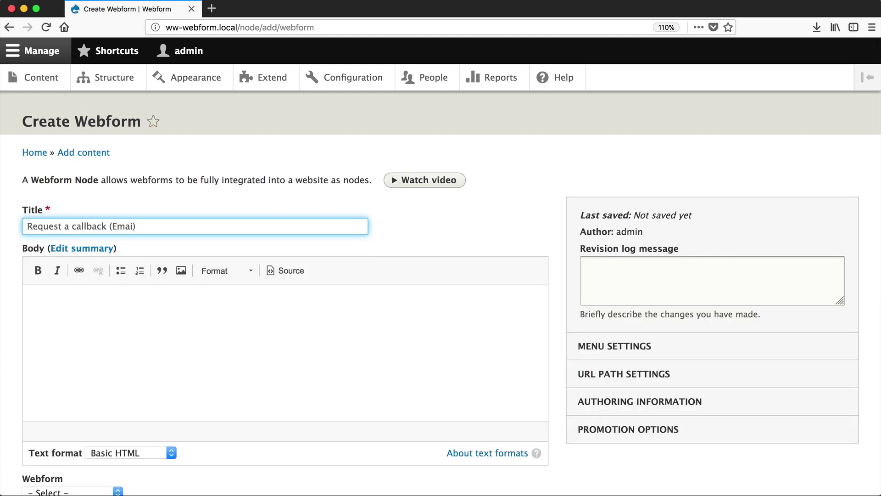
type("Phone")
Step: Attach Request a callback with default data 'preferred_contact_method: phone' and save the node
scroll(55, 323, "down", 5)
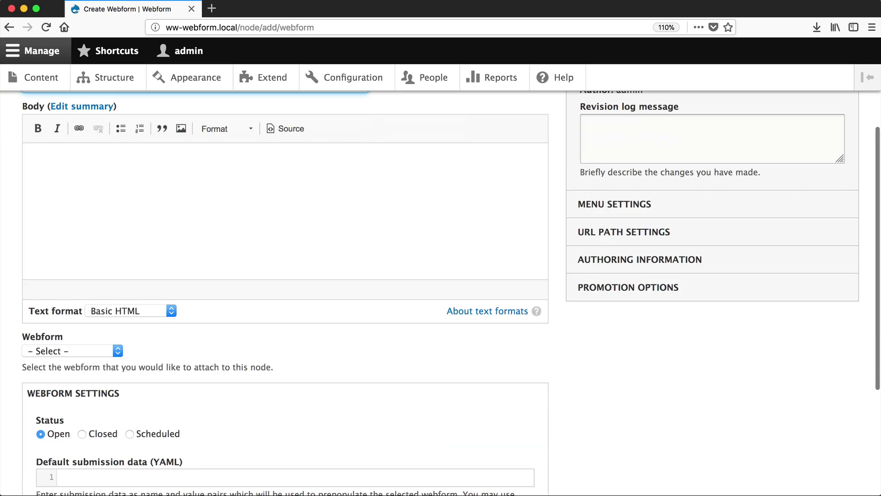
left_click(70, 257)
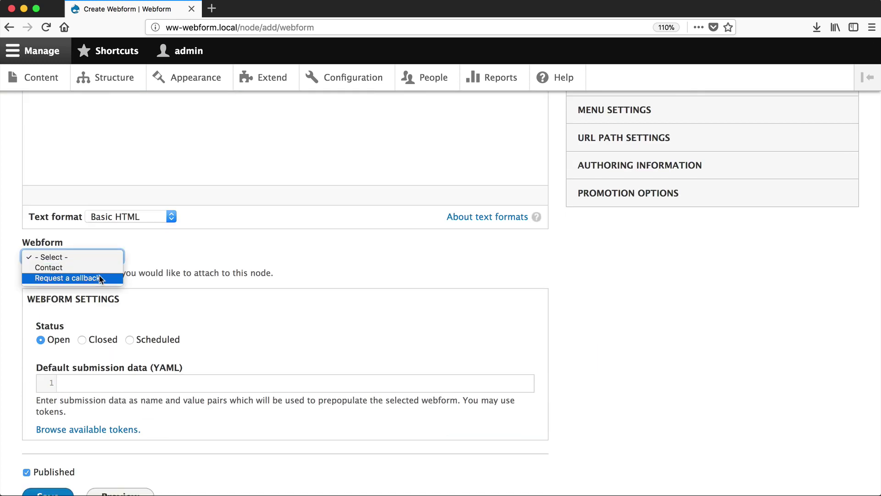
left_click(98, 277)
left_click(99, 382)
type("preferred_contact_method")
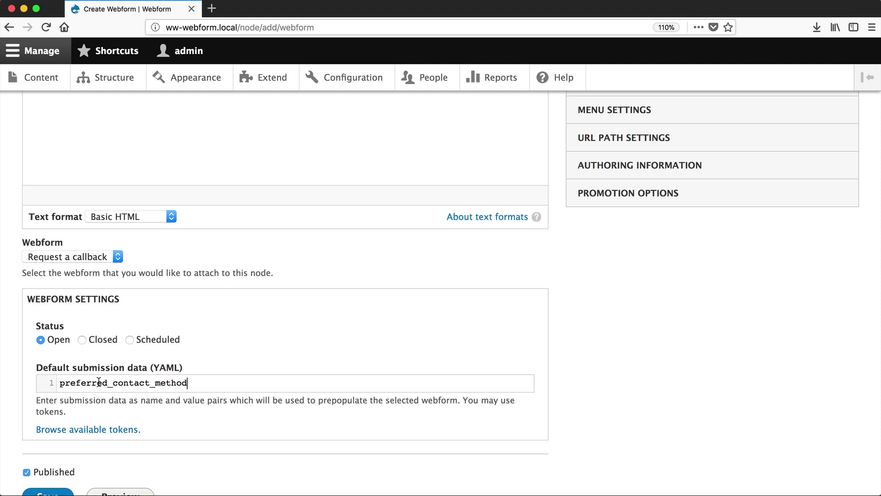
type(": phone")
scroll(1, 436, "down", 3)
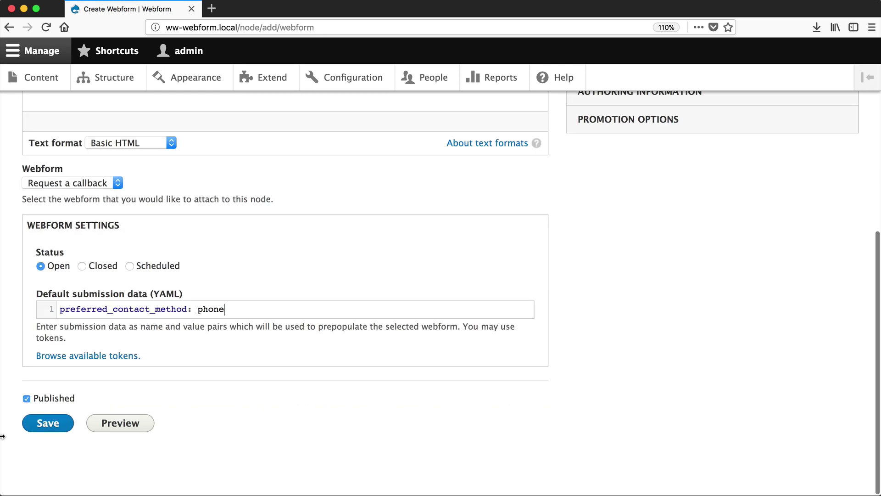
left_click(36, 425)
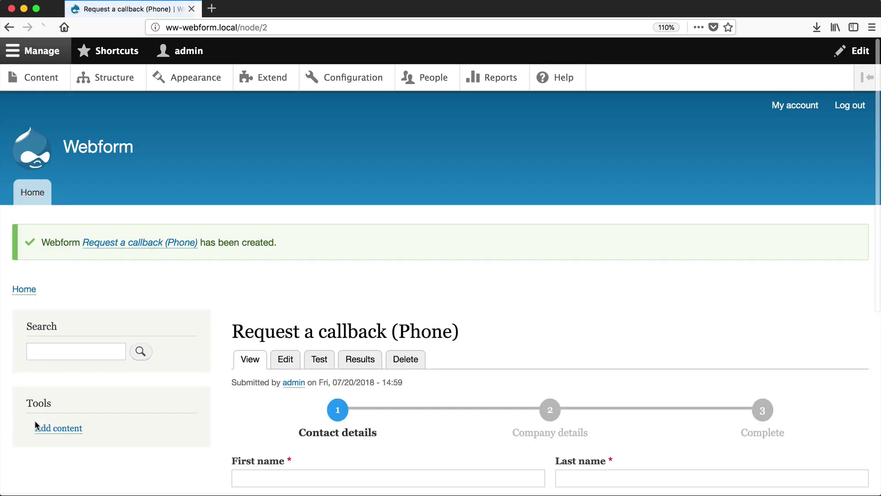
Step: Keep Phone as the preferred contact method and submit a test entry on the Phone page
scroll(36, 425, "down", 5)
left_click(260, 374)
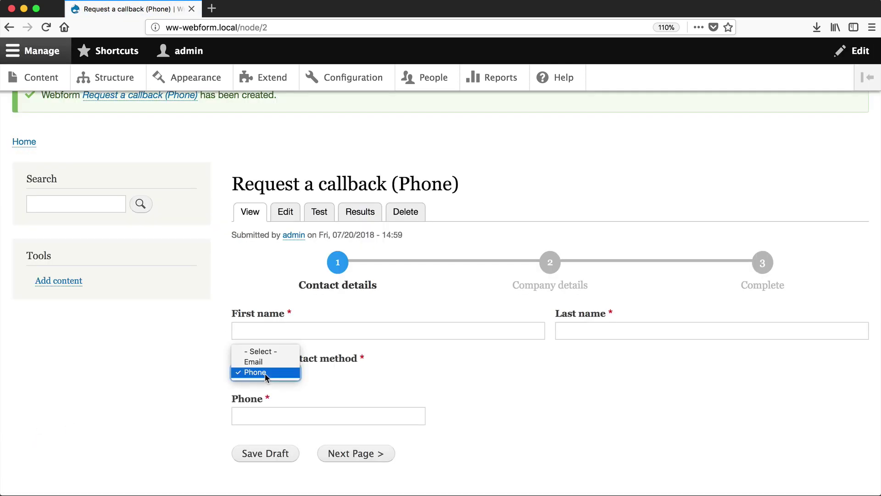
left_click(266, 373)
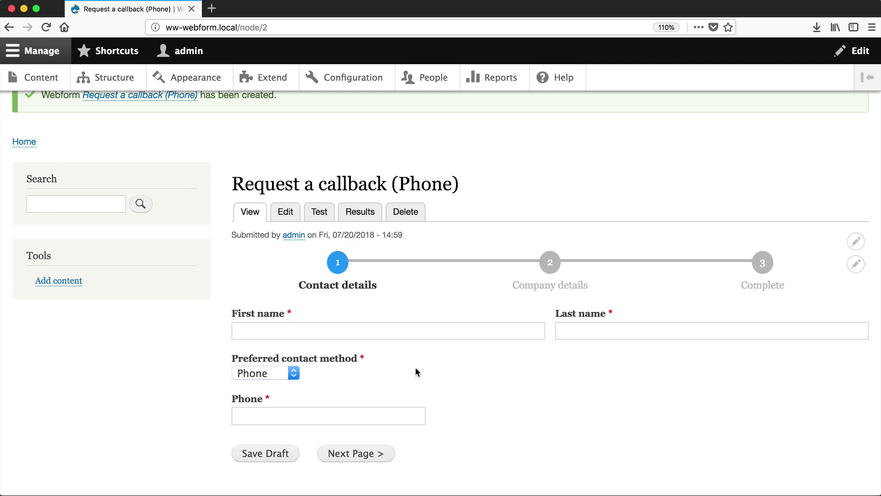
left_click(326, 214)
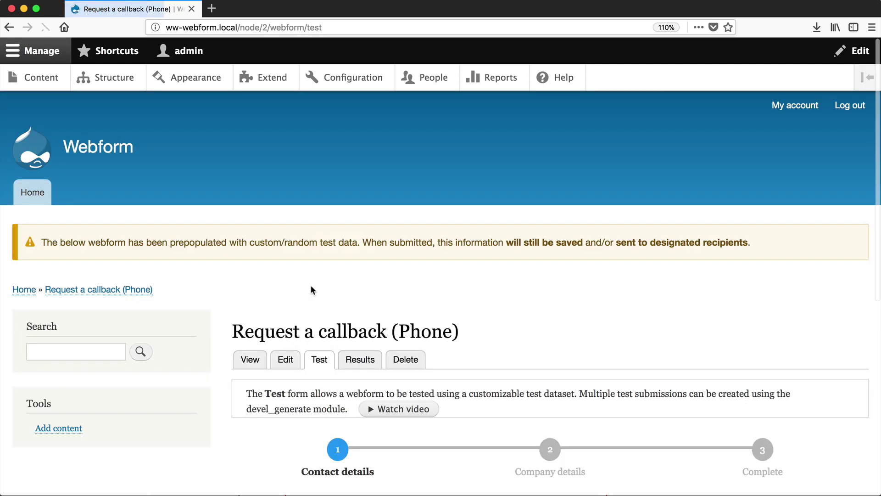
scroll(312, 290, "down", 5)
left_click(348, 416)
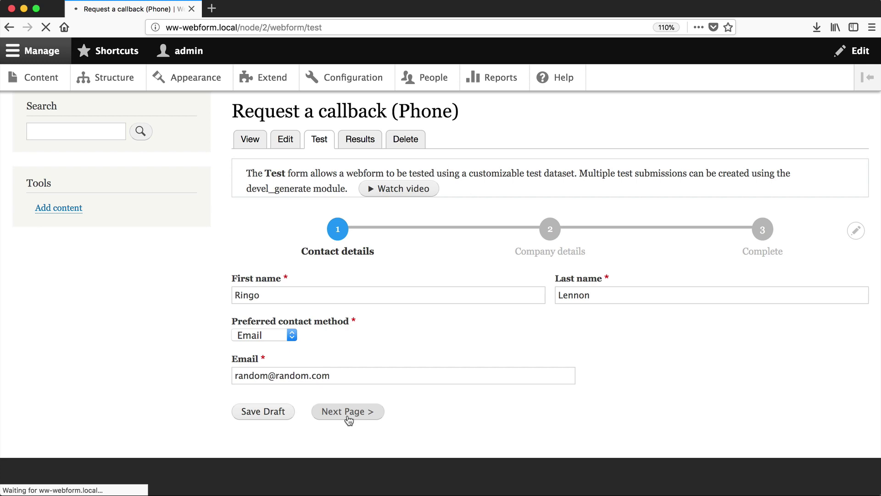
scroll(366, 381, "down", 5)
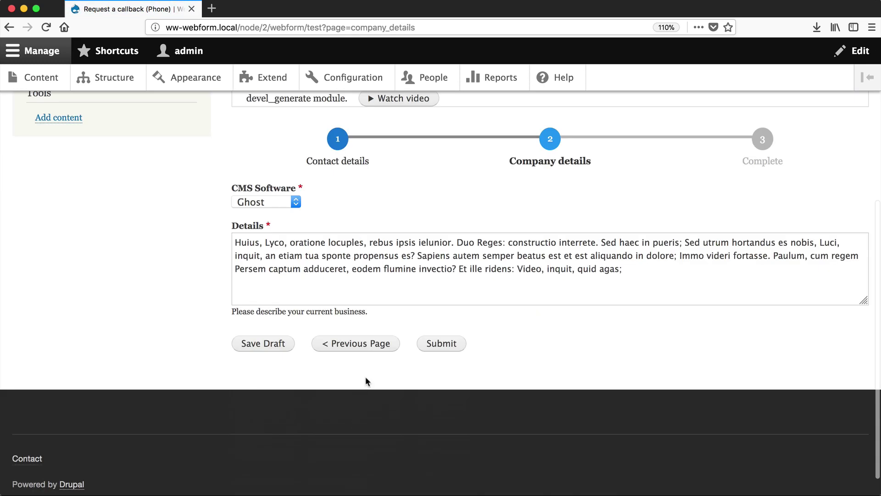
left_click(427, 351)
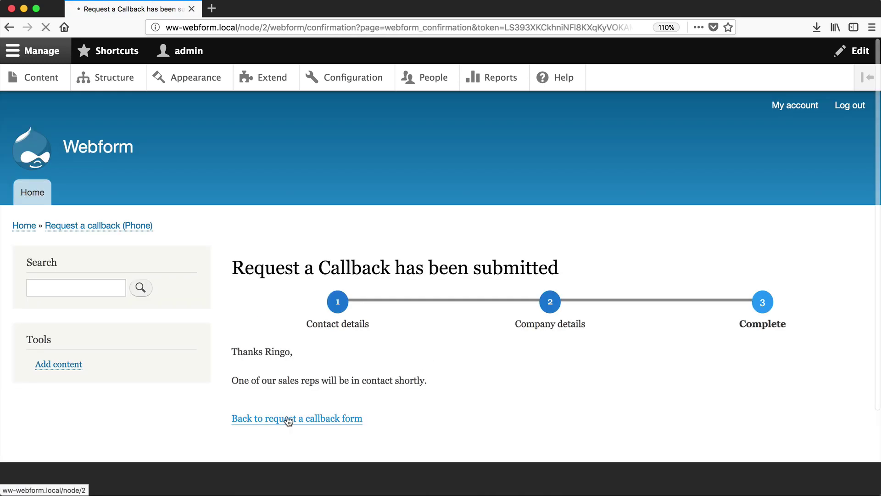
left_click(286, 418)
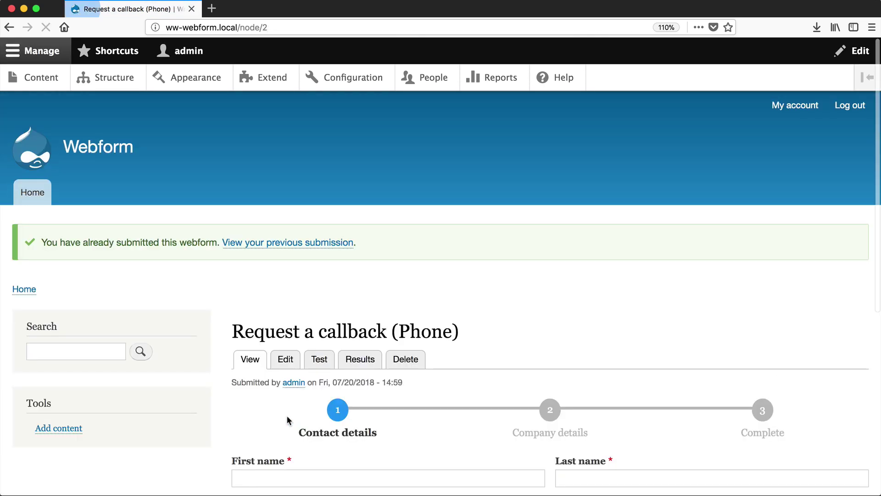
Step: Submit a second test entry on the Request a callback (Phone) page
left_click(317, 359)
scroll(315, 359, "down", 3)
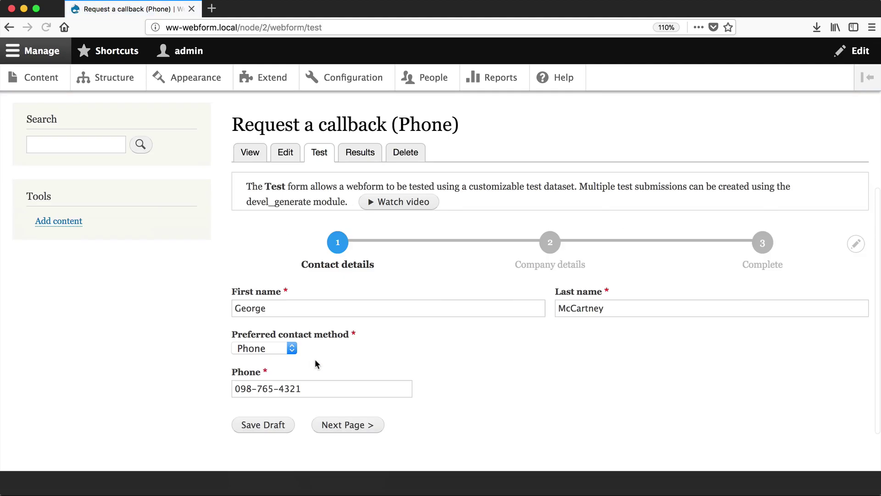
left_click(356, 416)
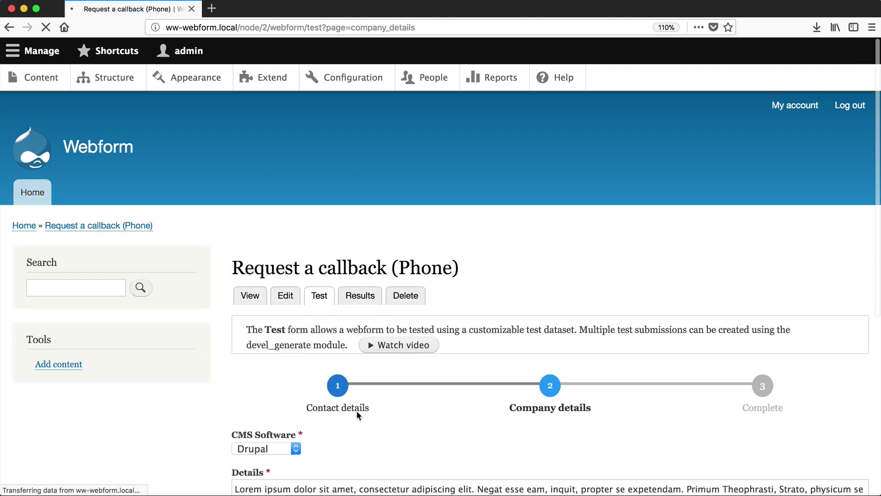
scroll(357, 413, "down", 5)
left_click(434, 328)
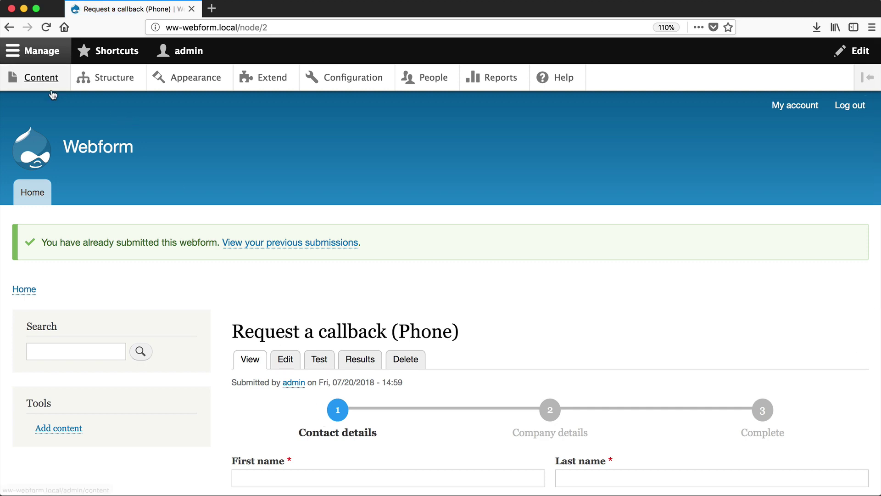
Step: Submit a test entry on the Request a callback (Email) page and open Content in a new tab
left_click(52, 92)
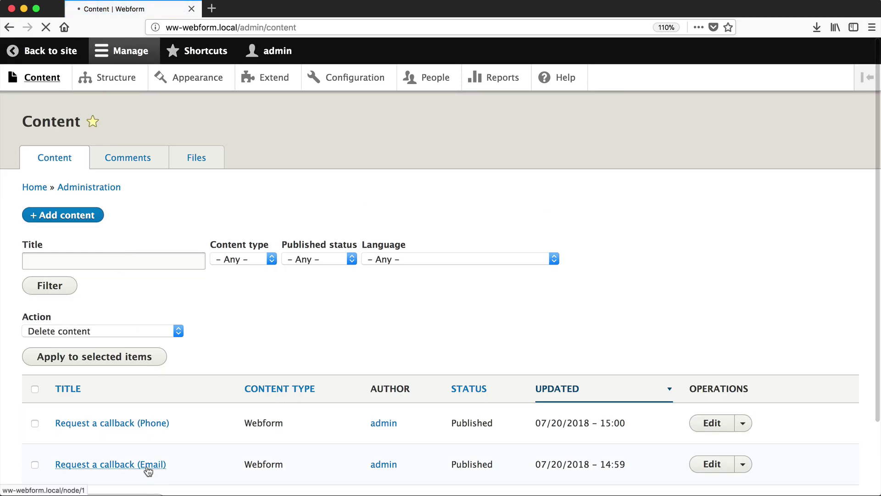
left_click(147, 465)
scroll(145, 469, "down", 2)
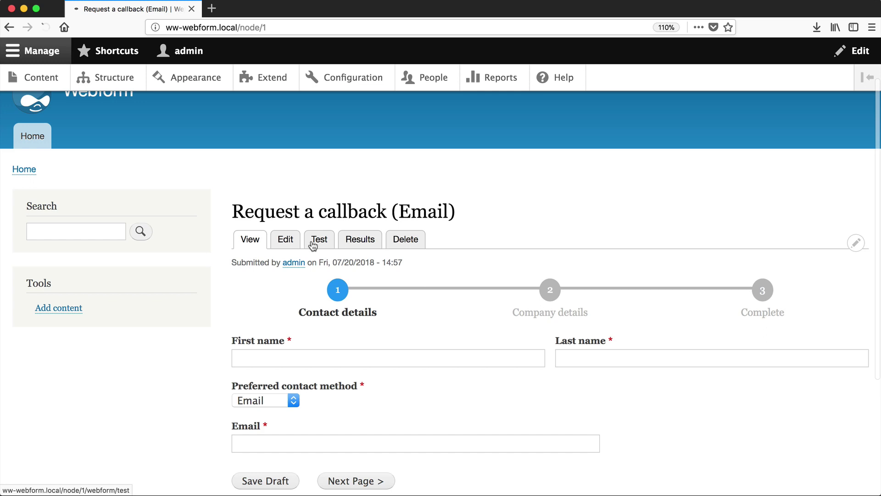
left_click(313, 246)
scroll(311, 242, "down", 5)
left_click(356, 430)
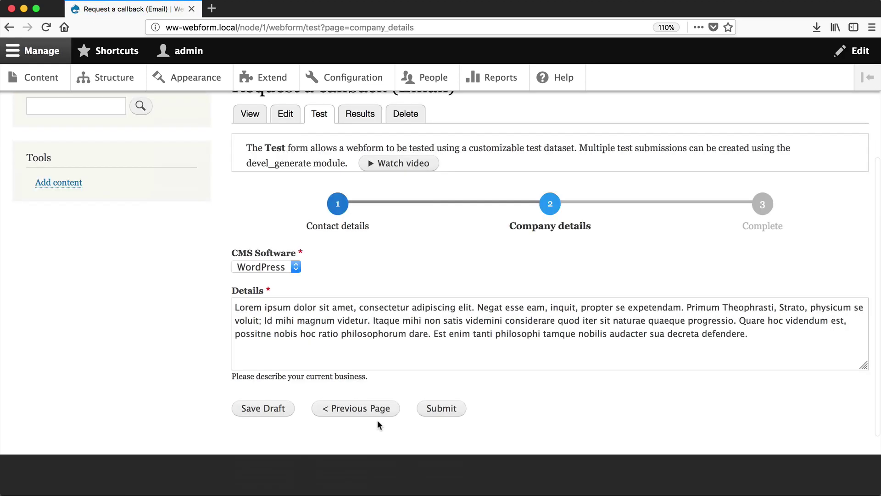
left_click(441, 408)
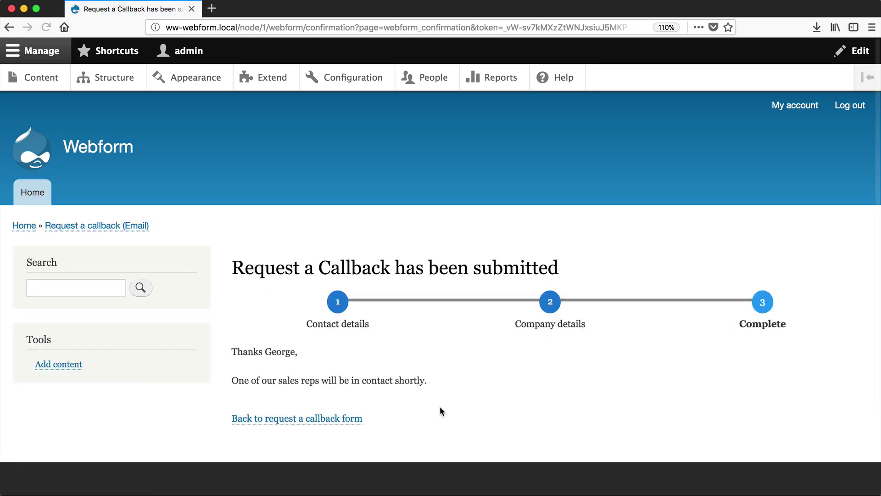
left_click(359, 418)
scroll(95, 187, "down", 2)
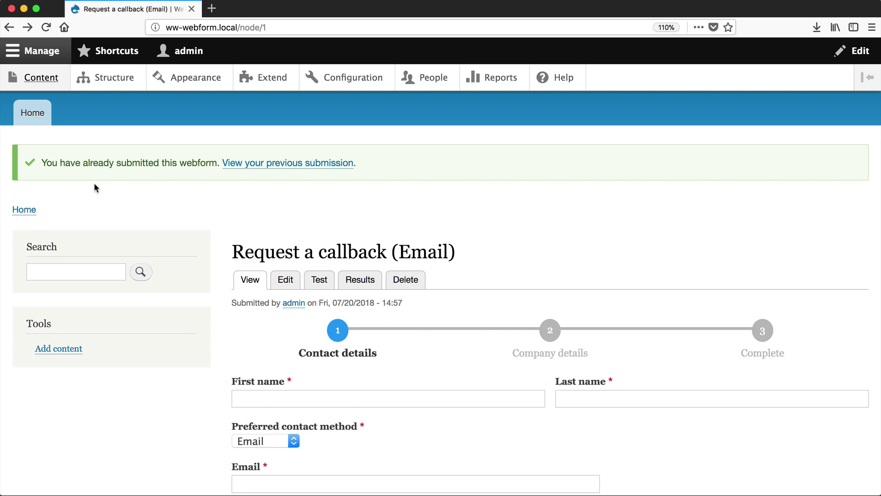
left_click(34, 84, "super")
Step: Open the Results of the Request a callback (Phone) page in the new tab
left_click(271, 9)
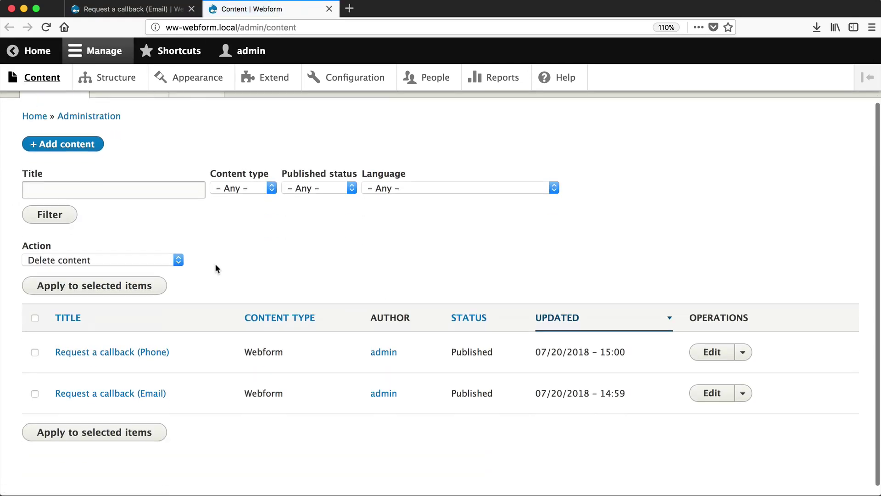
left_click(142, 342)
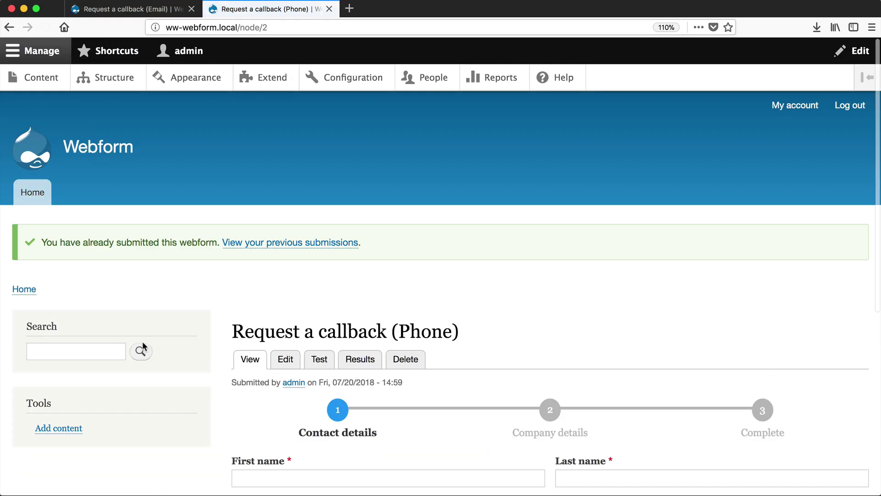
left_click(358, 359)
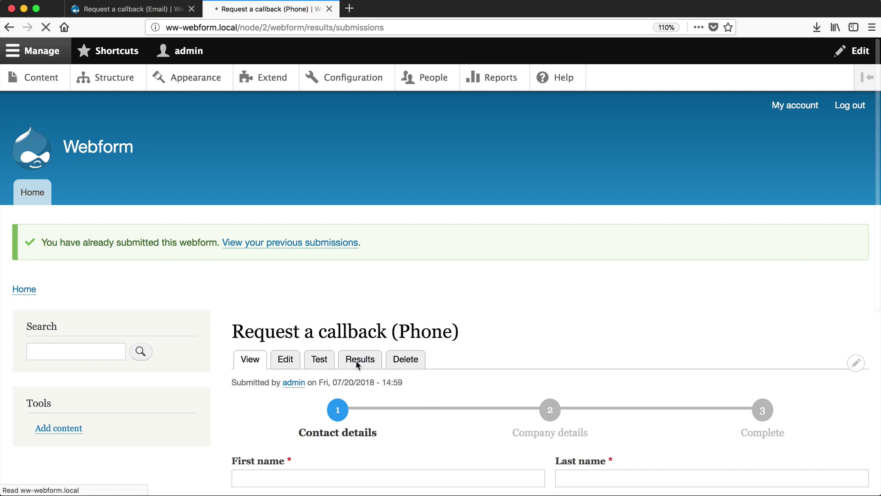
Step: Open the Email page's Results and compare its 1 entry with the Phone page's 2
left_click(134, 9)
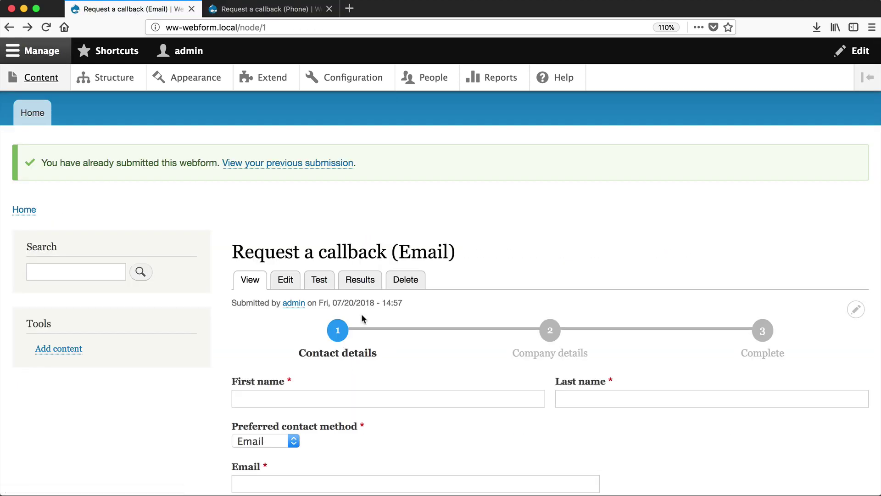
left_click(360, 281)
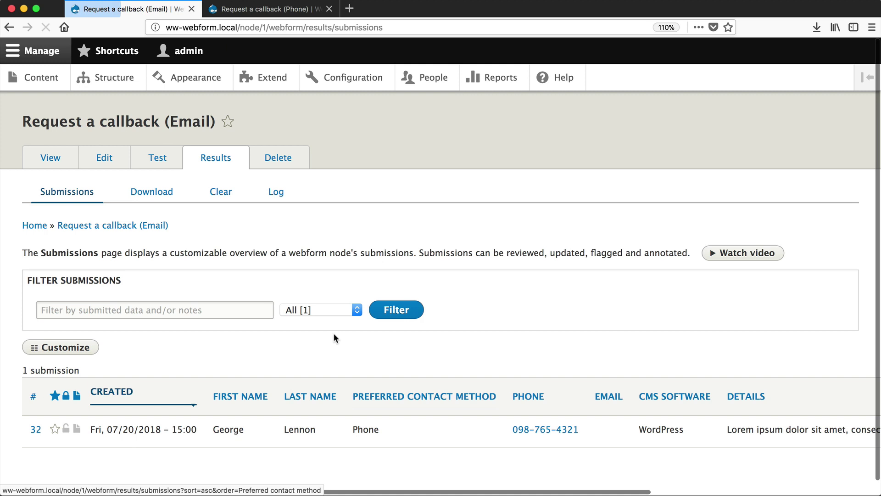
scroll(285, 316, "down", 1)
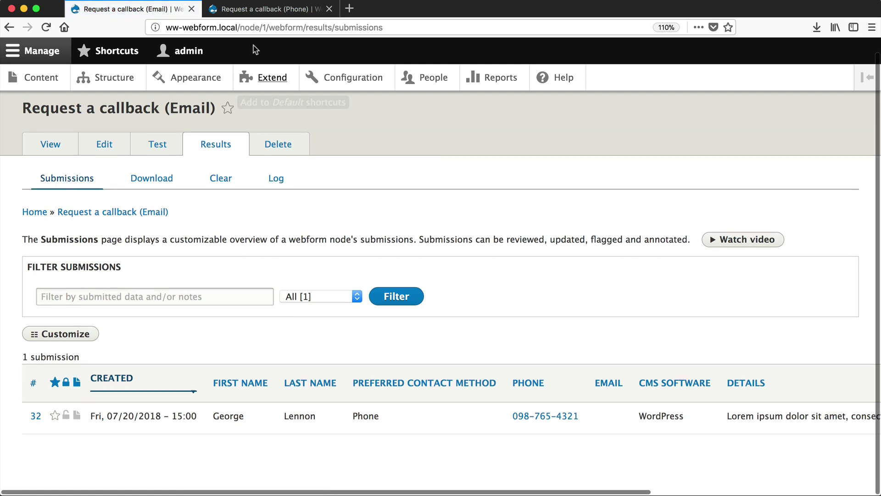
key("ctrl+Tab")
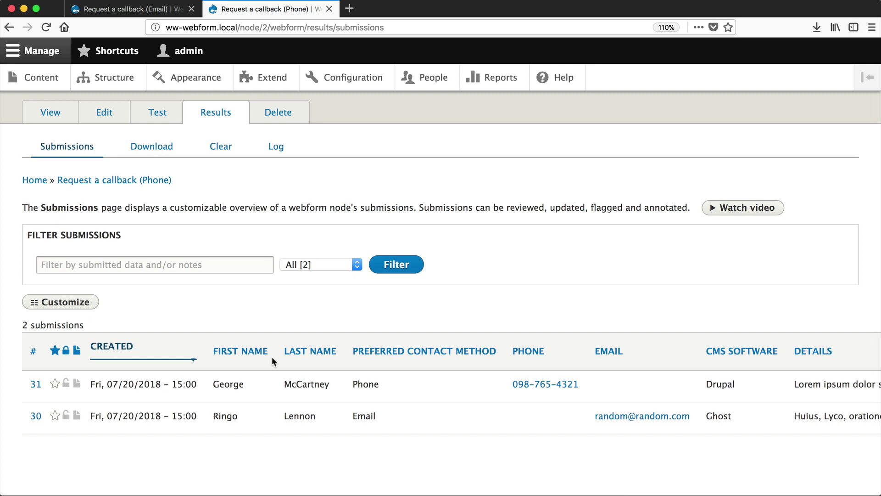
left_click(166, 14)
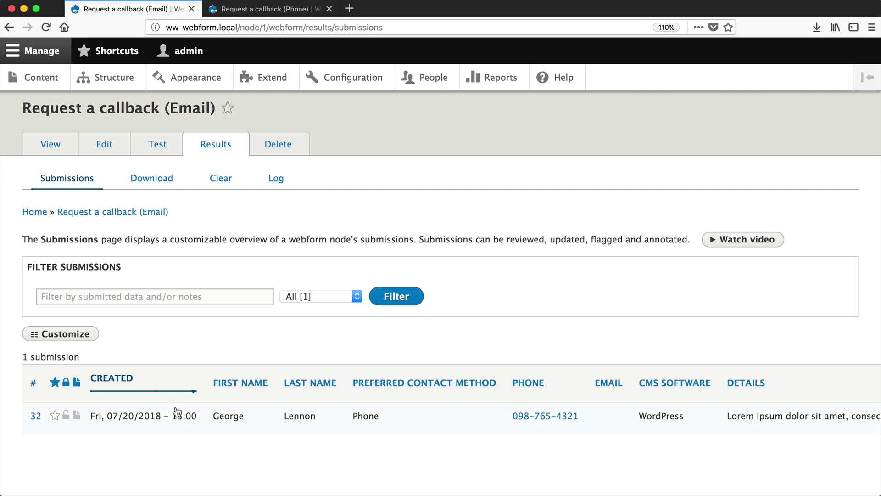
left_click(254, 10)
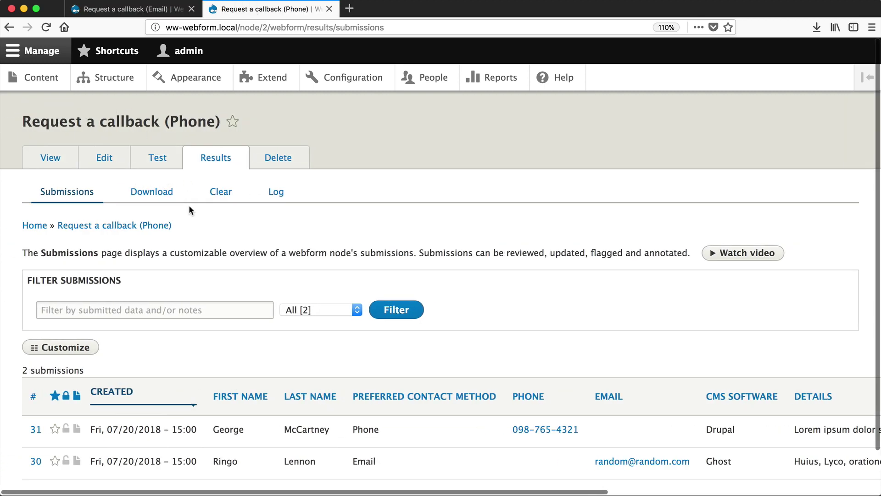
scroll(221, 335, "down", 1)
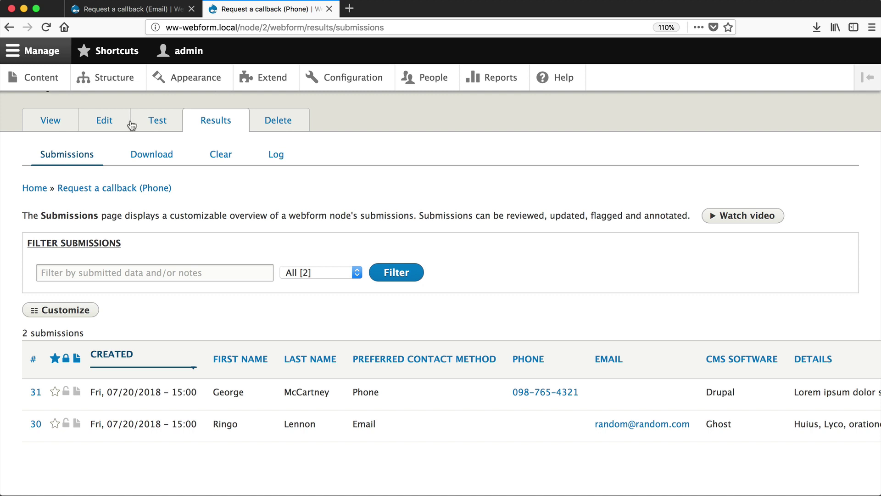
Step: Browse the 12 Request a callback submissions via Structure > Webforms, noting each Submitted to page
left_click(116, 80)
scroll(133, 311, "down", 3)
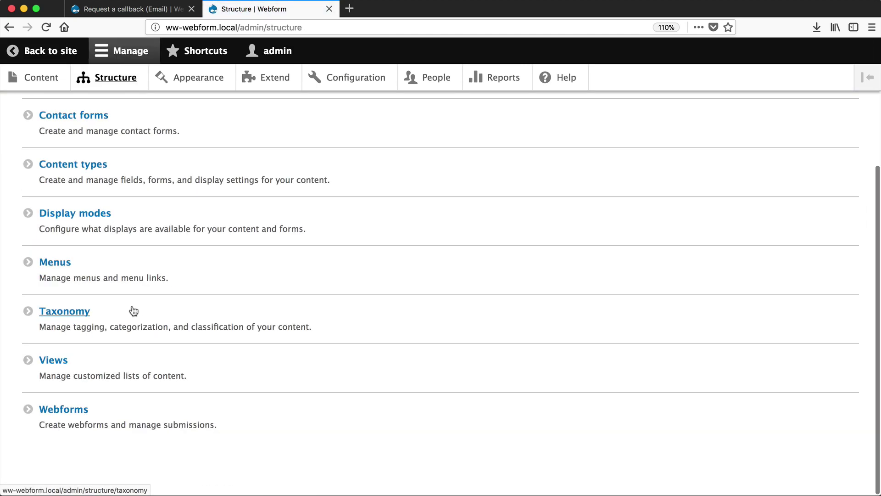
left_click(78, 410)
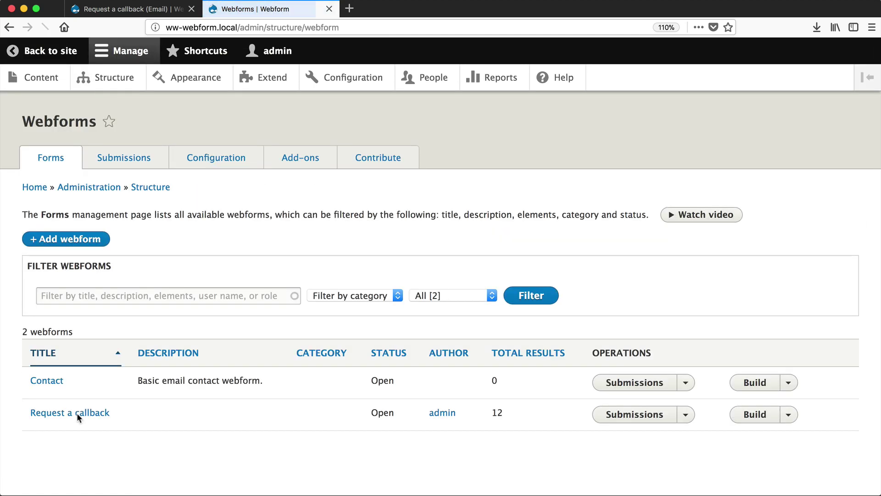
left_click(626, 415)
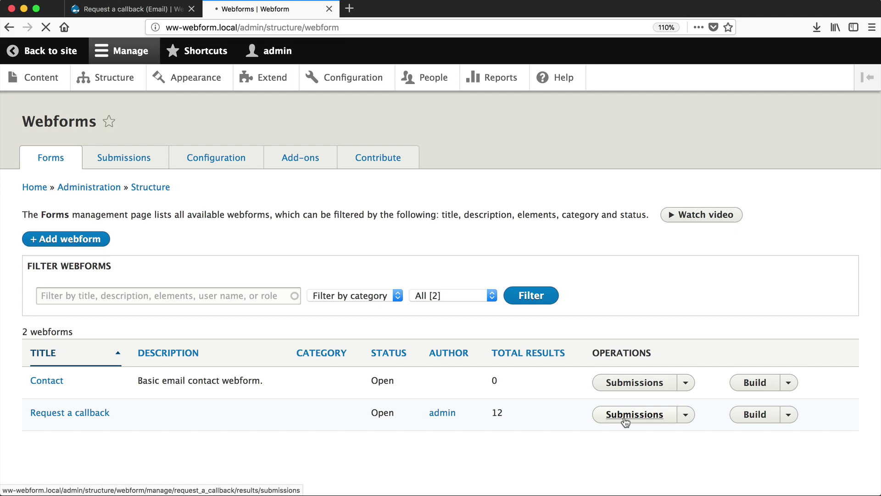
scroll(346, 398, "down", 6)
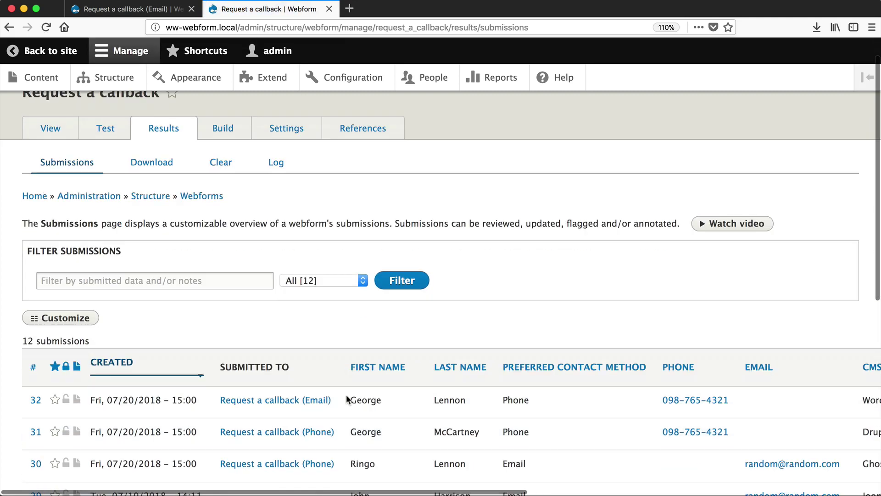
scroll(347, 400, "up", 4)
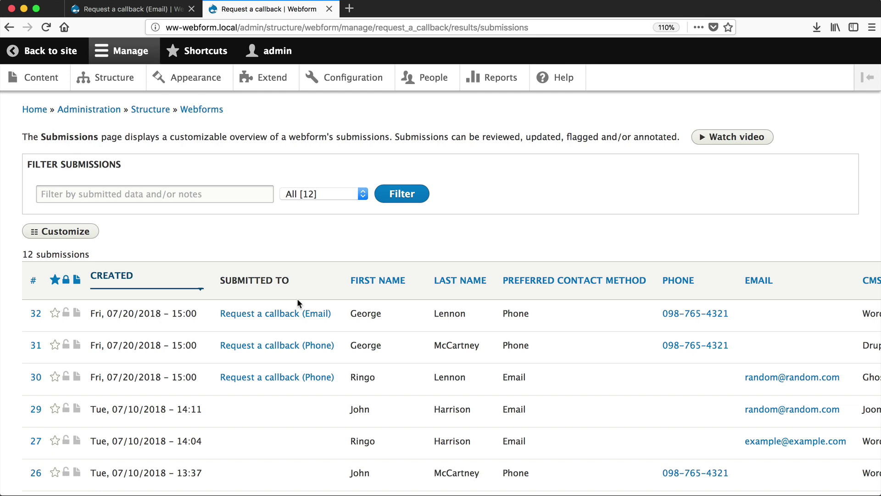
scroll(289, 364, "down", 1)
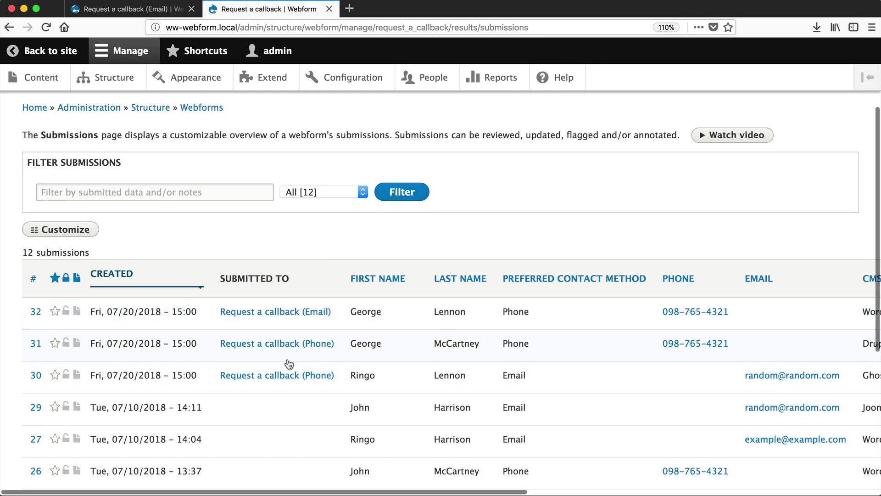
scroll(289, 364, "down", 5)
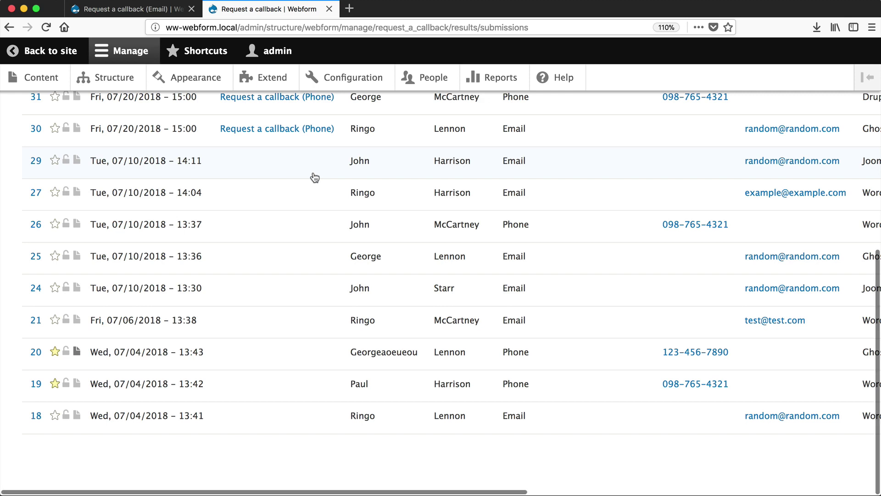
scroll(315, 177, "up", 10)
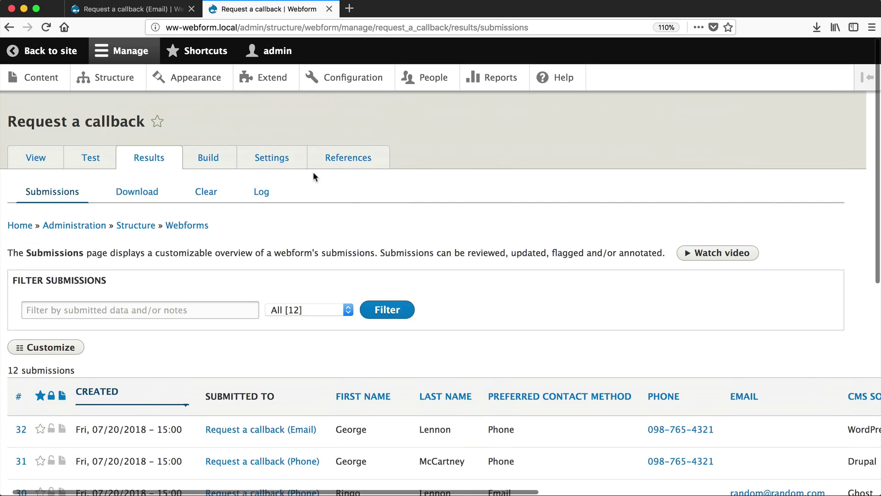
Step: Show the References tab listing the Email page (1 result) and Phone page (2 results)
left_click(340, 162)
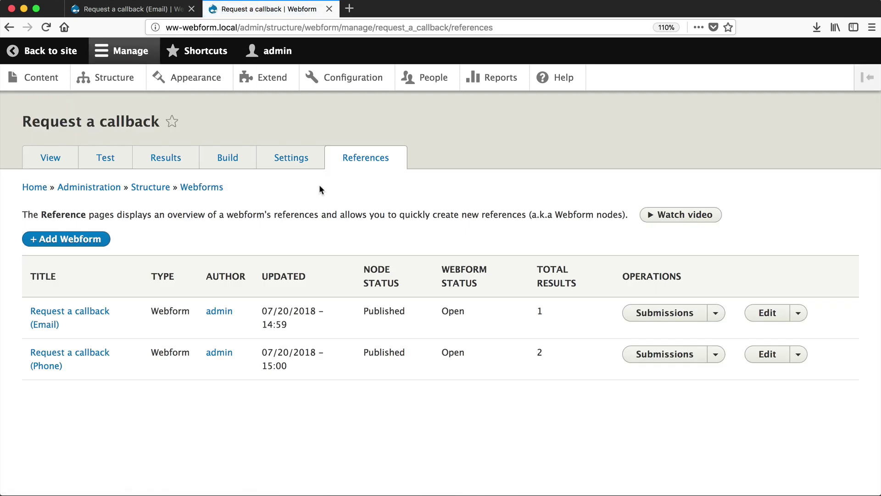